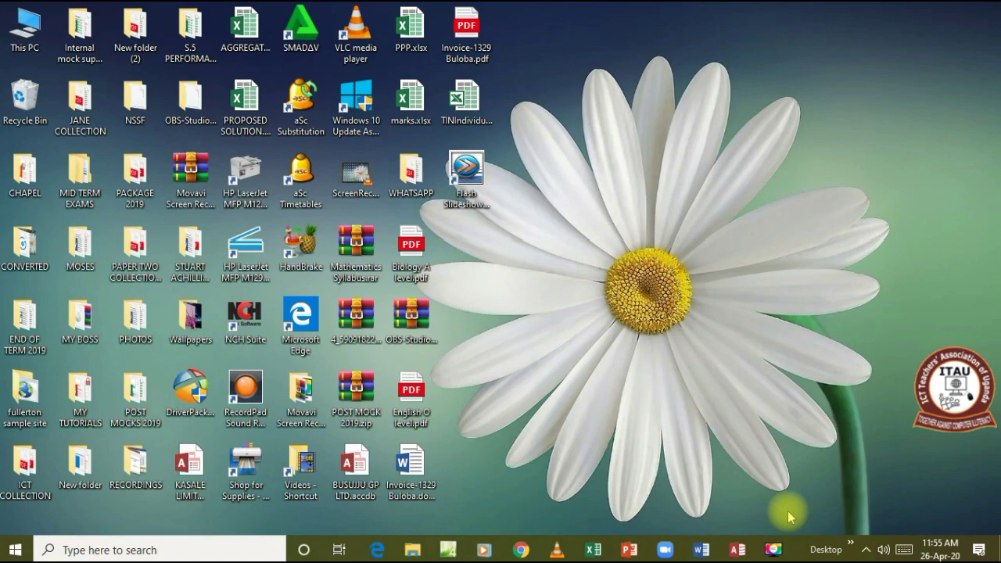
Bring the PowerPoint TUTORIAL 8 slide with its five query topics to the front
{"action": "left_click", "coordinate": [634, 551]}
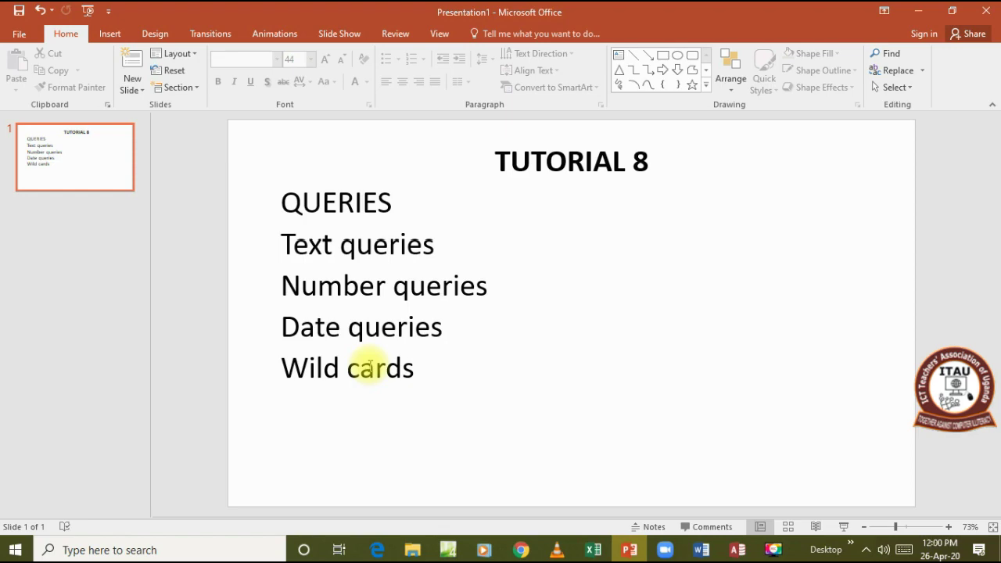
Scroll the fisherman table in TUTORIAL FIVE.pdf in Edge, then return to BASIC DATA in Access
{"action": "key", "text": "alt+Tab"}
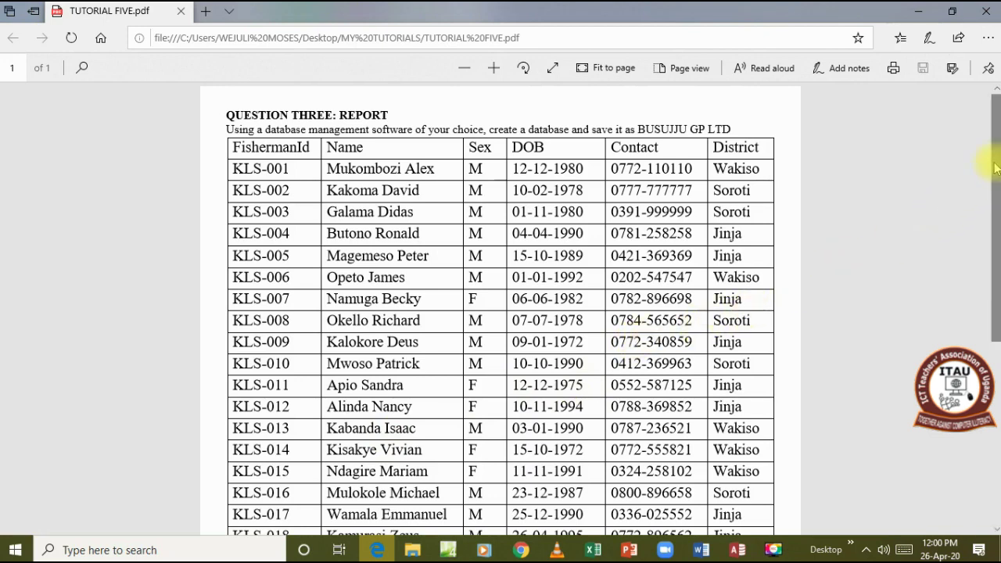
{"action": "mouse_move", "coordinate": [996, 168]}
{"action": "left_mouse_down"}
{"action": "mouse_move", "coordinate": [997, 211]}
{"action": "mouse_move", "coordinate": [993, 184]}
{"action": "left_mouse_up"}
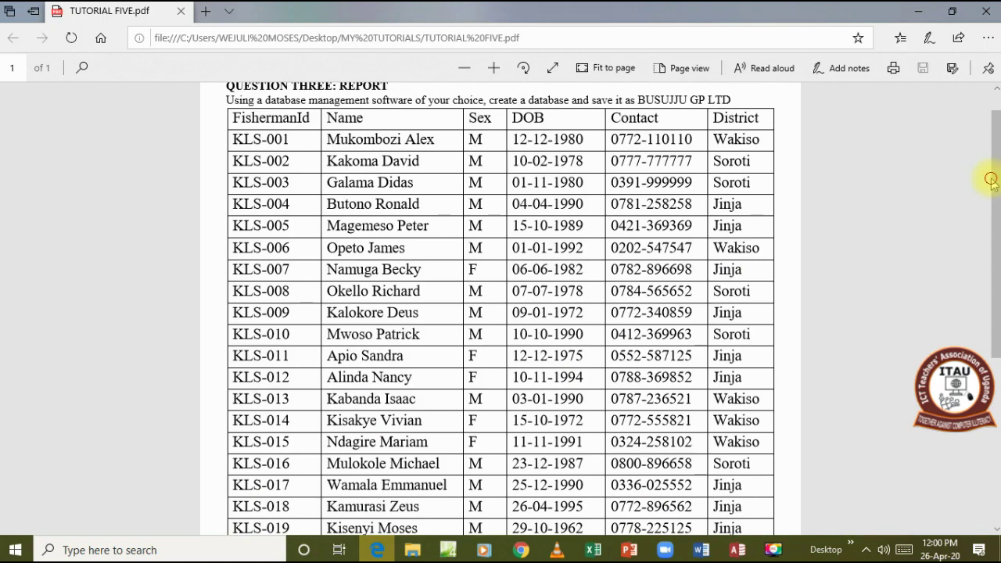
{"action": "left_click_drag", "start_coordinate": [996, 180], "coordinate": [995, 165]}
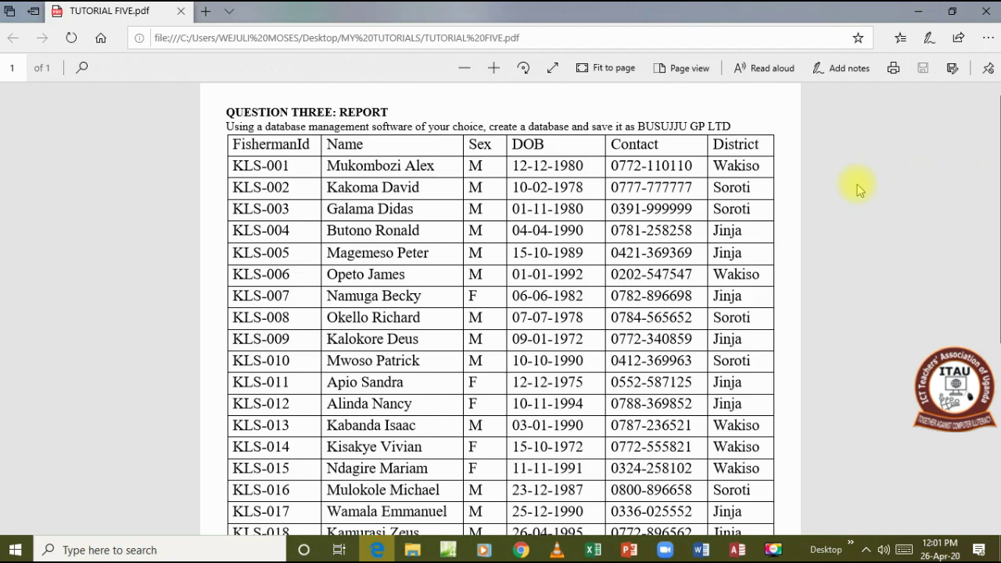
{"action": "key", "text": "alt+Tab"}
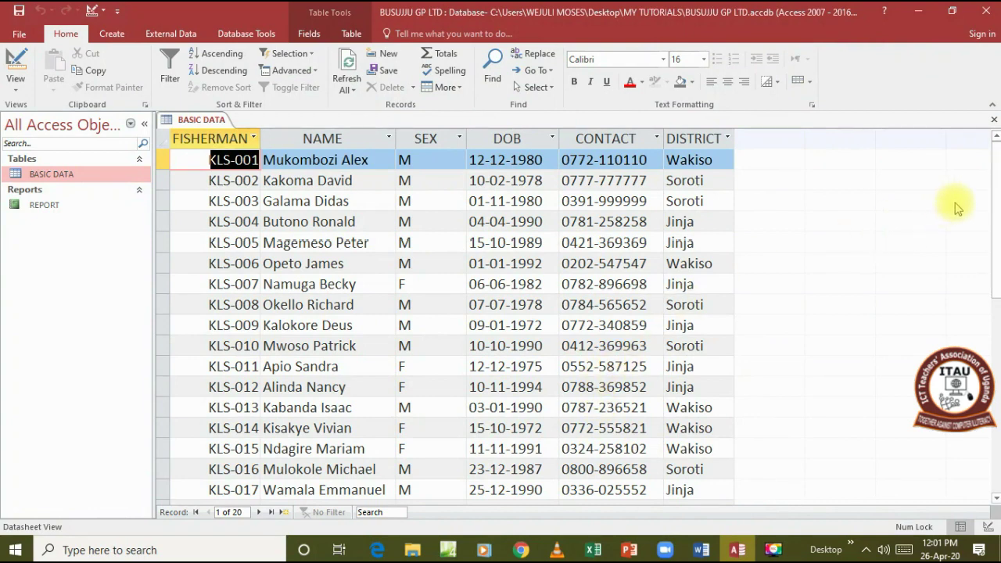
{"action": "mouse_move", "coordinate": [992, 202]}
{"action": "left_mouse_down"}
{"action": "mouse_move", "coordinate": [996, 256]}
{"action": "mouse_move", "coordinate": [995, 197]}
{"action": "left_mouse_up"}
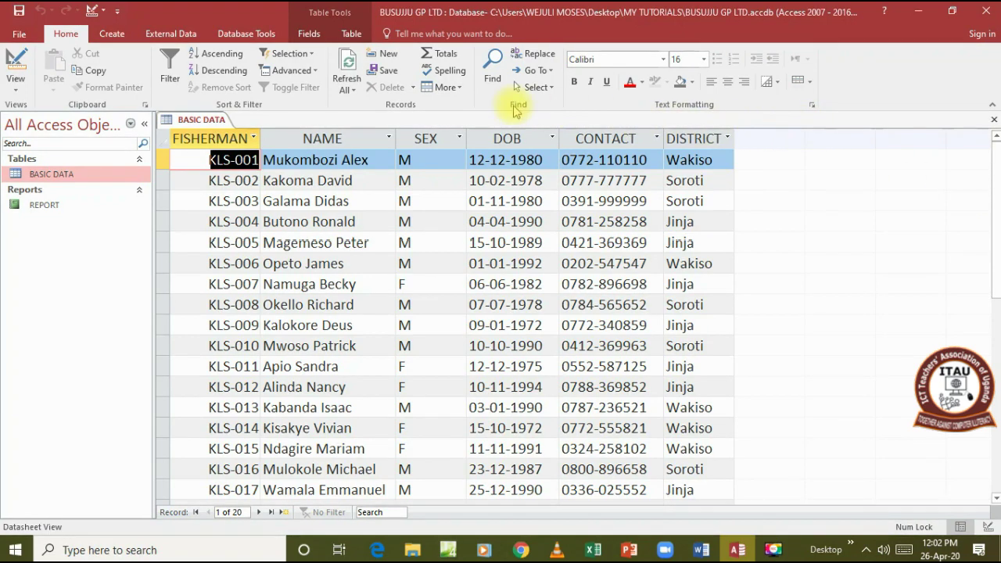
Create a new blank query in Design view and move the Show Table dialog up and left
{"action": "left_click", "coordinate": [112, 34]}
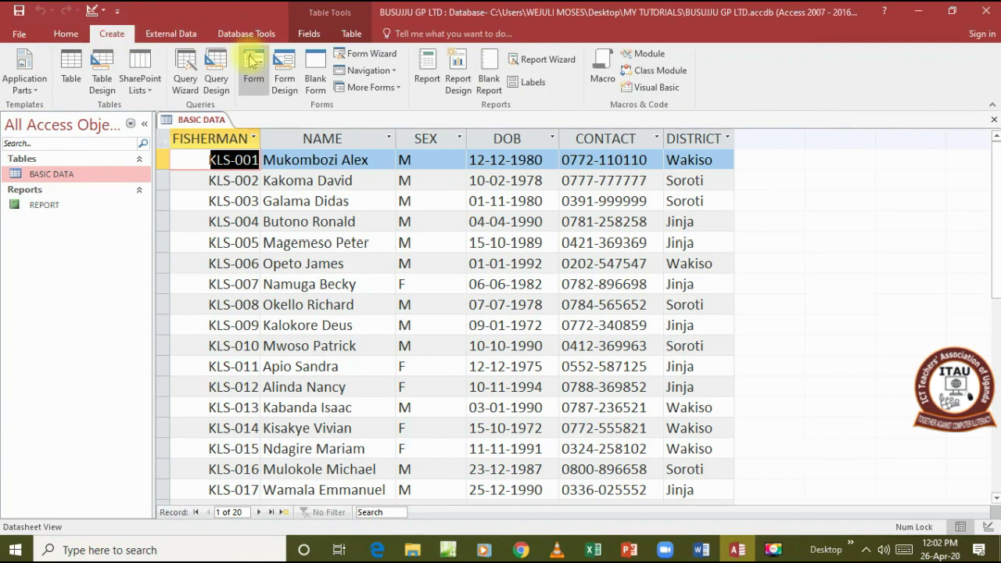
{"action": "left_click", "coordinate": [217, 81]}
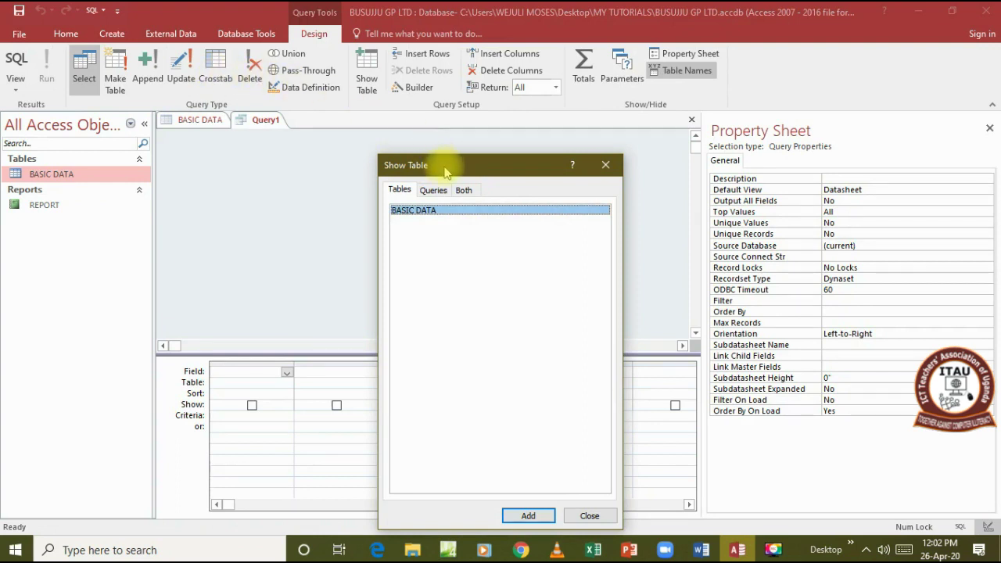
{"action": "left_click_drag", "start_coordinate": [443, 172], "coordinate": [333, 151]}
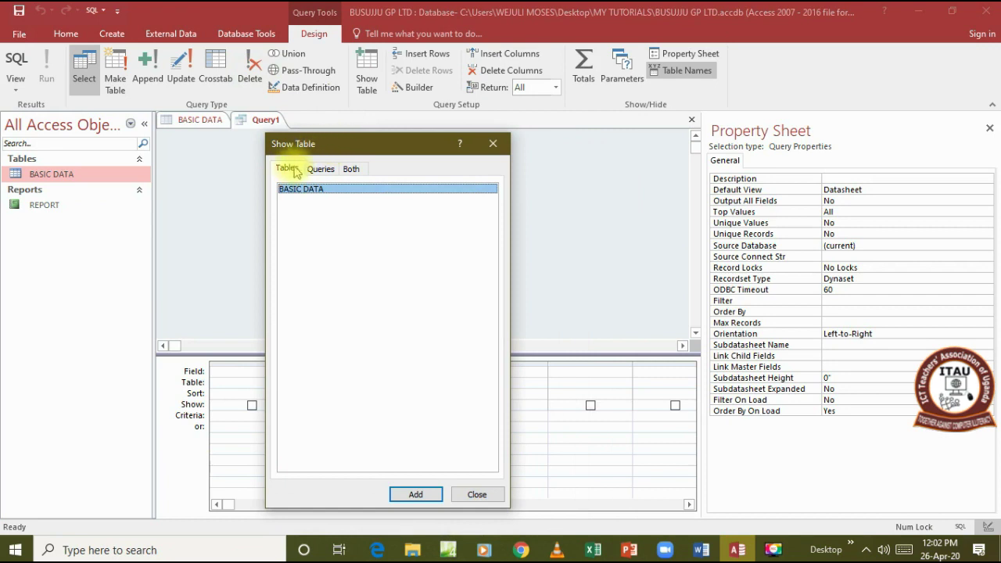
Browse the Show Table dialog's Queries, Both and Tables lists, ending on Both
{"action": "left_click", "coordinate": [313, 171]}
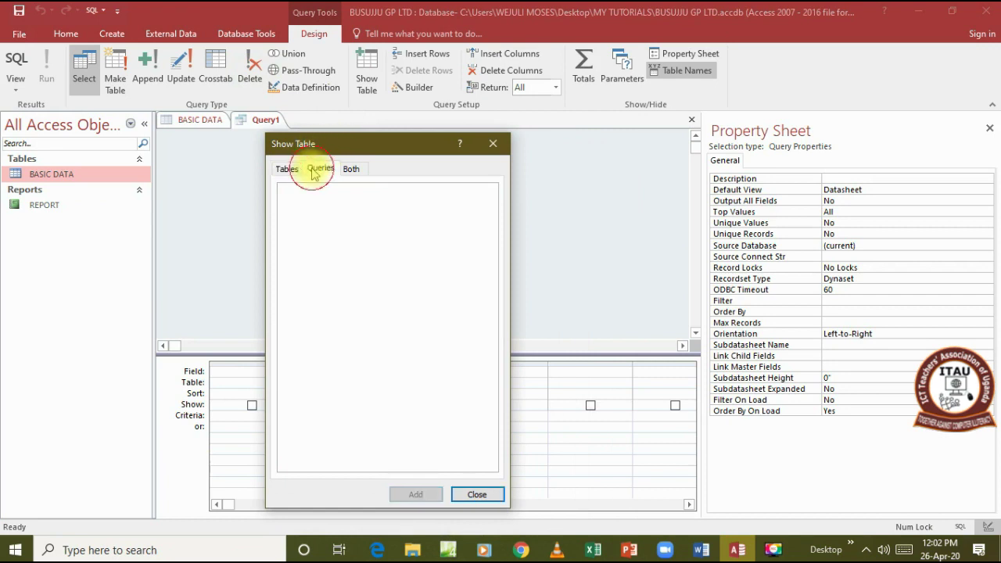
{"action": "left_click", "coordinate": [352, 171]}
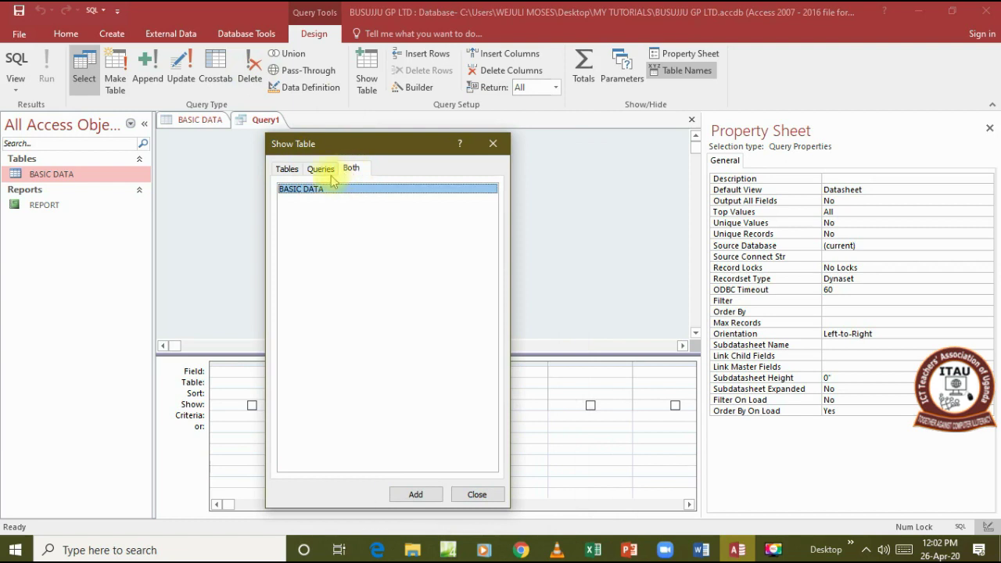
{"action": "left_click", "coordinate": [291, 172]}
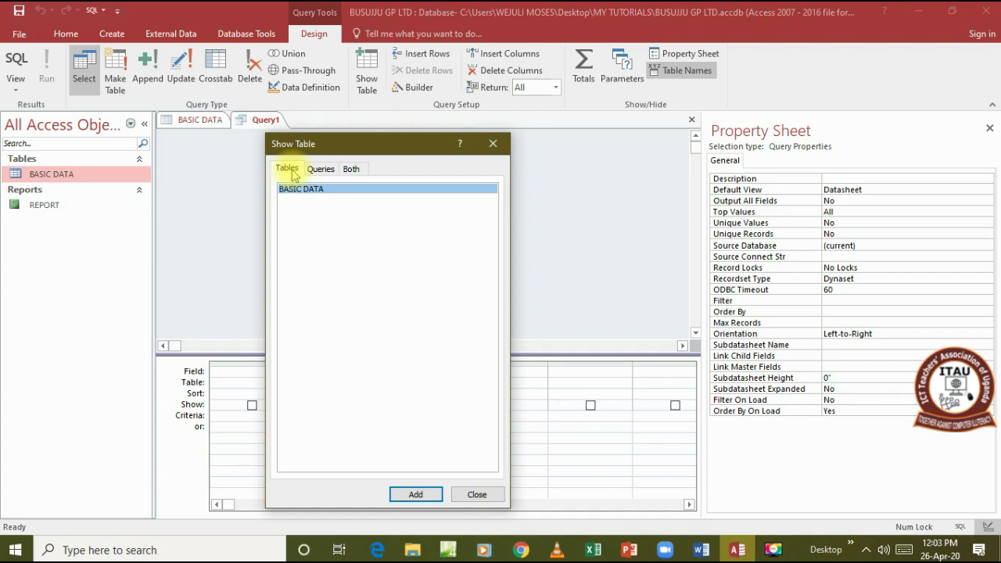
{"action": "left_click", "coordinate": [317, 171]}
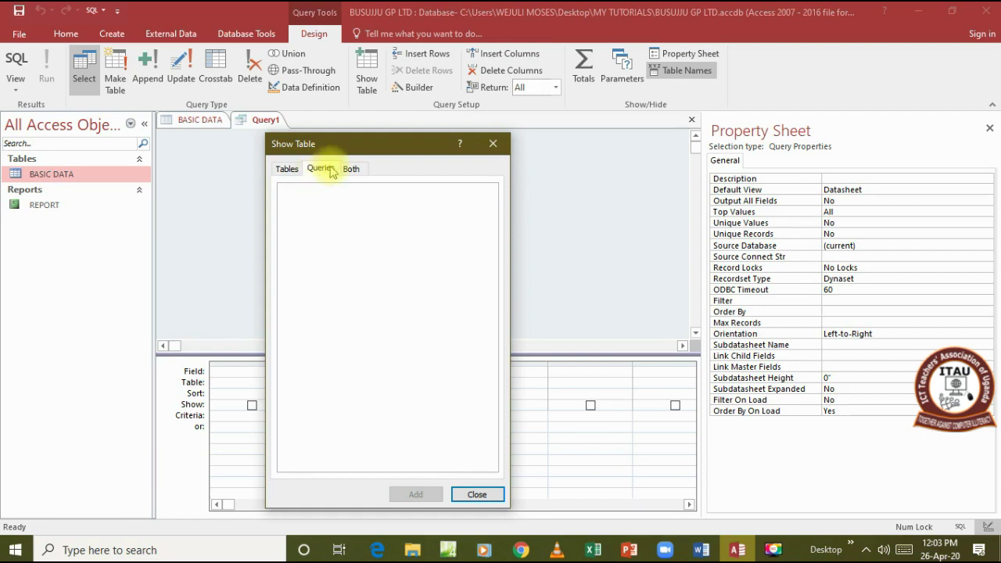
{"action": "left_click", "coordinate": [350, 175]}
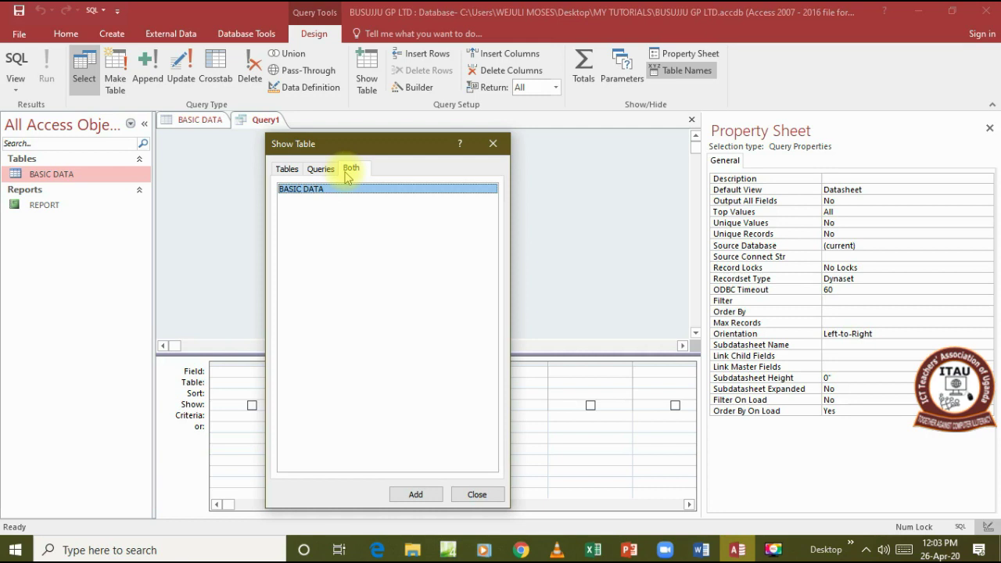
Add the BASIC DATA table from the Tables list to Query1 and close Show Table
{"action": "left_click", "coordinate": [288, 171]}
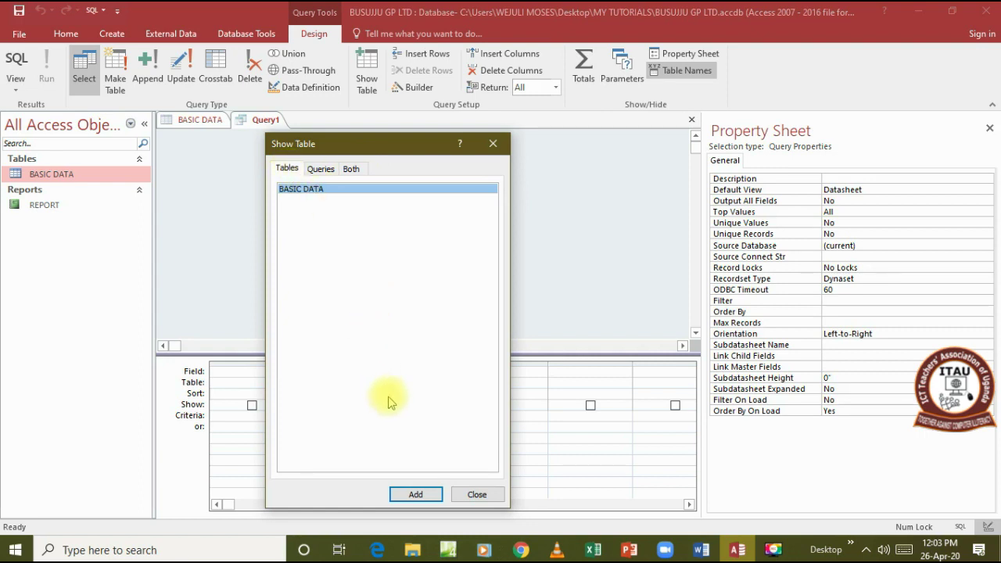
{"action": "left_click", "coordinate": [416, 494]}
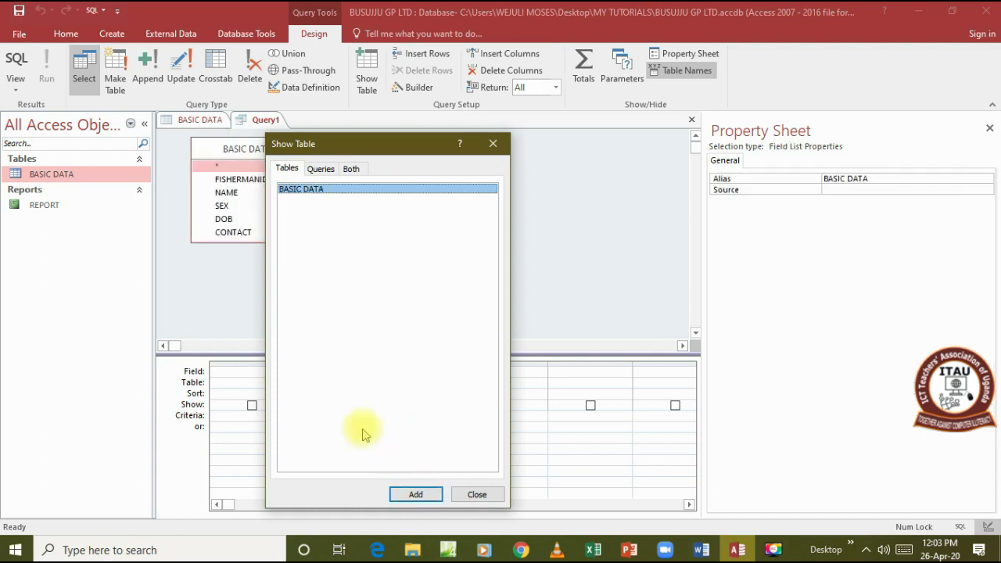
{"action": "left_click", "coordinate": [493, 144]}
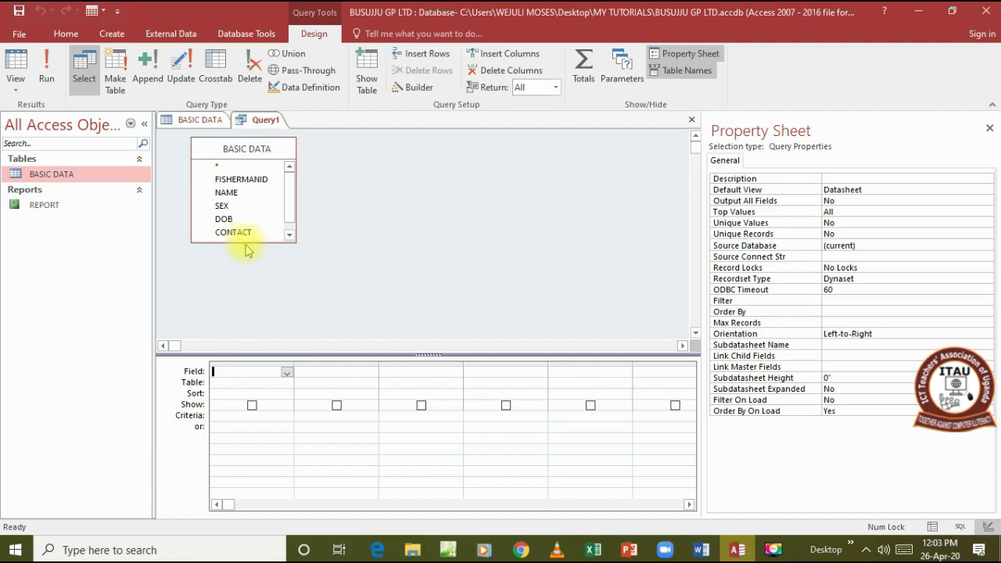
Lengthen the BASIC DATA field list to reveal DISTRICT and close the Property Sheet
{"action": "left_click_drag", "start_coordinate": [246, 242], "coordinate": [246, 260]}
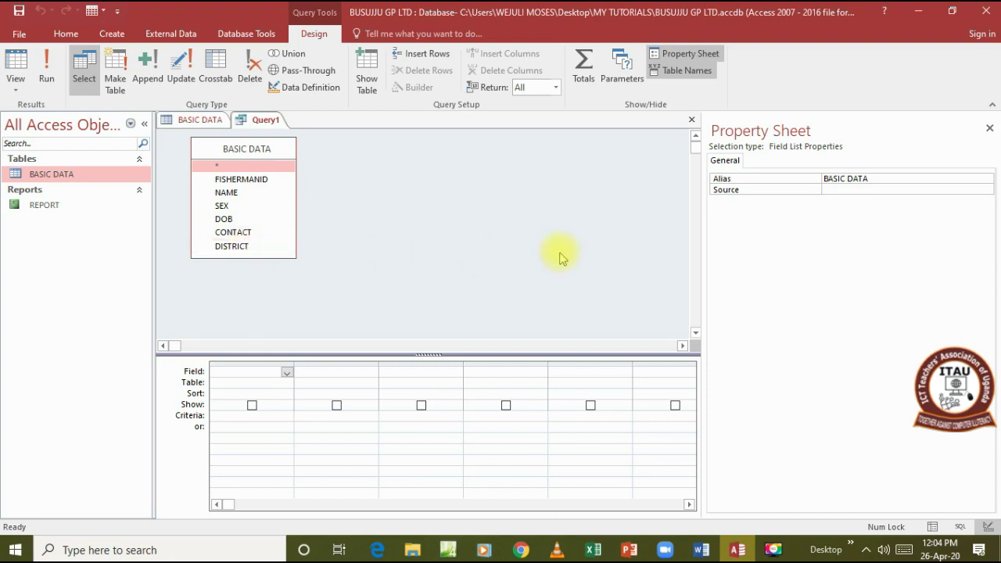
{"action": "left_click", "coordinate": [988, 125]}
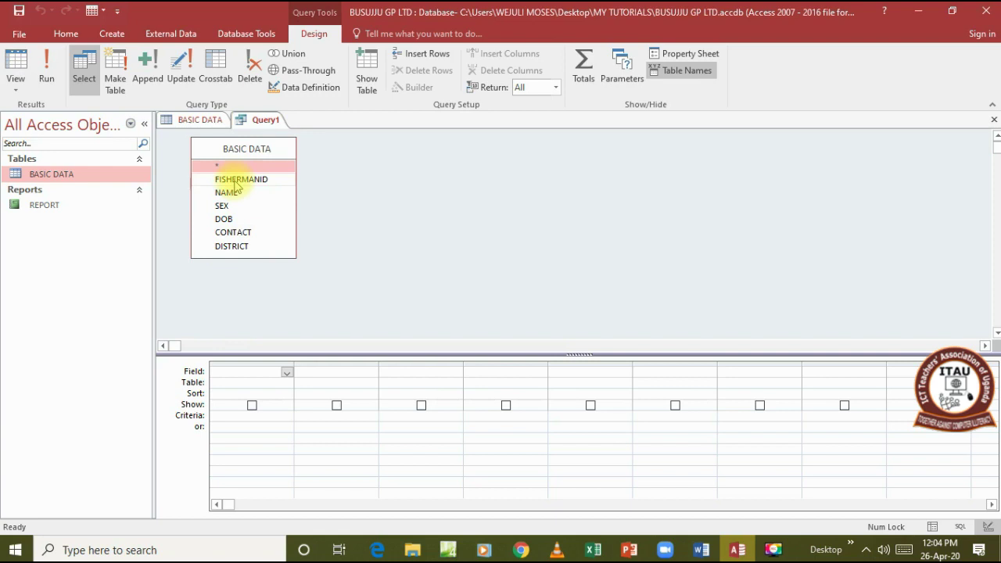
Add FISHERMANID, NAME, SEX, DOB, CONTACT and DISTRICT to the grid one by one
{"action": "double_click", "coordinate": [237, 180]}
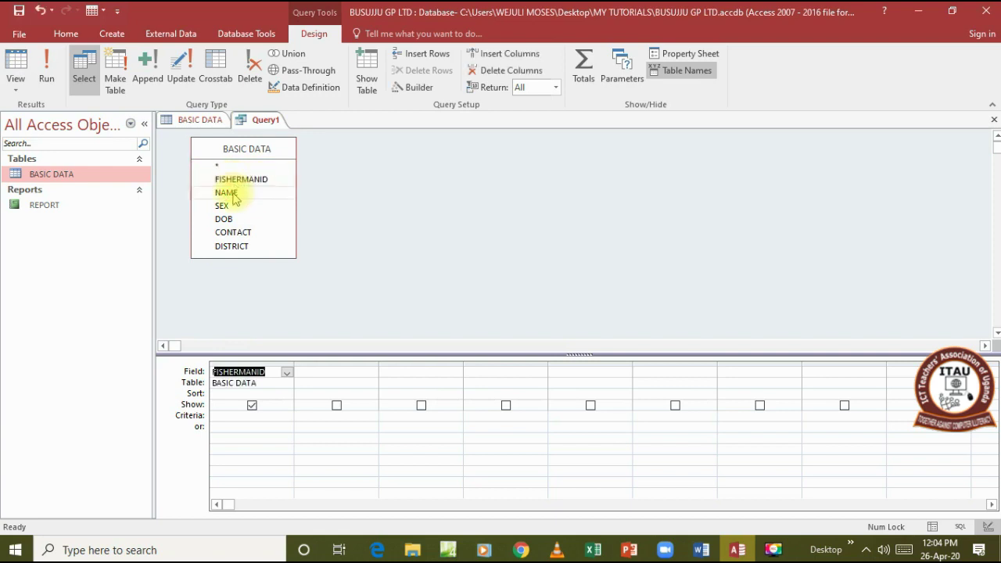
{"action": "double_click", "coordinate": [234, 194]}
{"action": "left_click", "coordinate": [237, 208]}
{"action": "double_click", "coordinate": [235, 207]}
{"action": "double_click", "coordinate": [231, 220]}
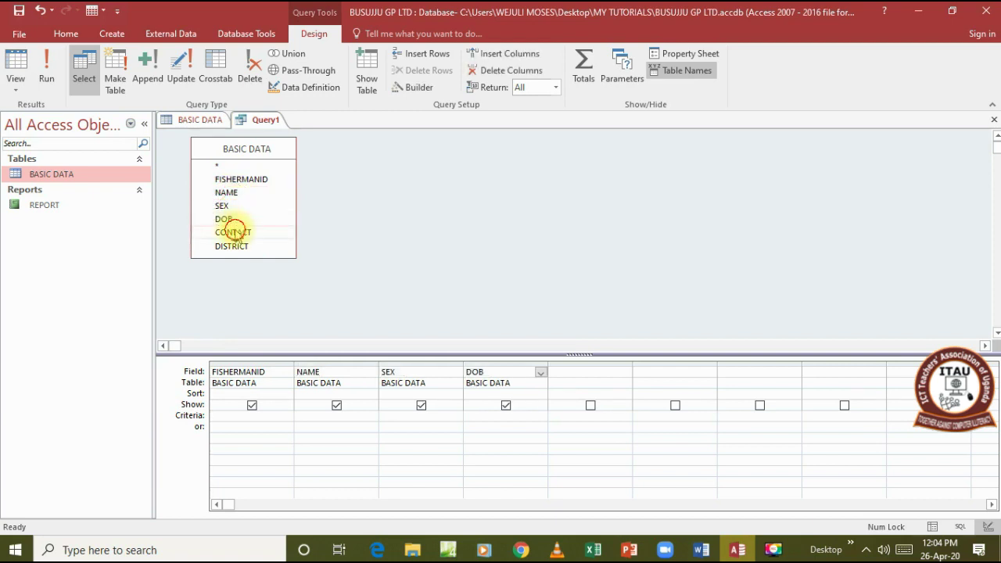
{"action": "double_click", "coordinate": [233, 232]}
{"action": "double_click", "coordinate": [235, 246]}
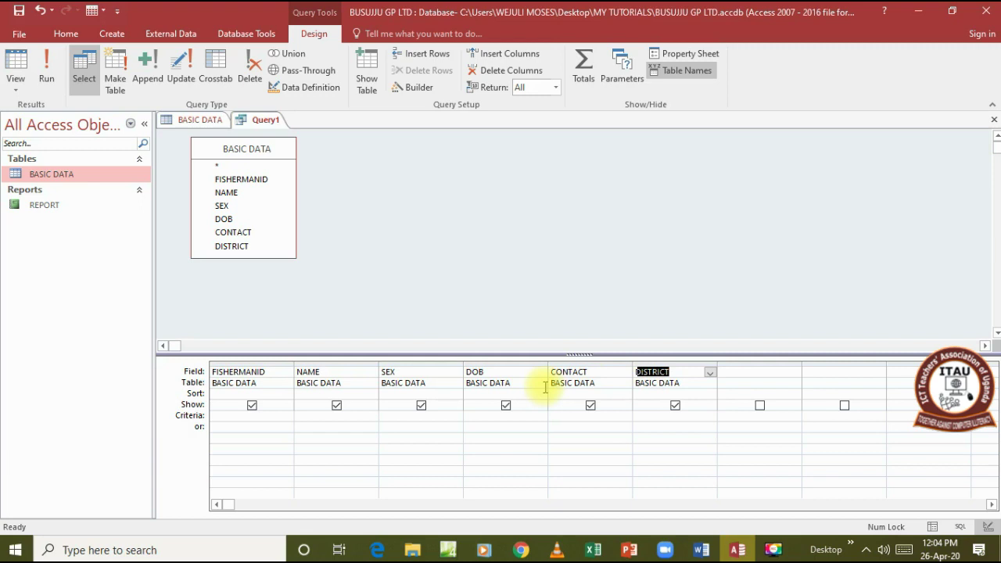
{"action": "left_click", "coordinate": [223, 383]}
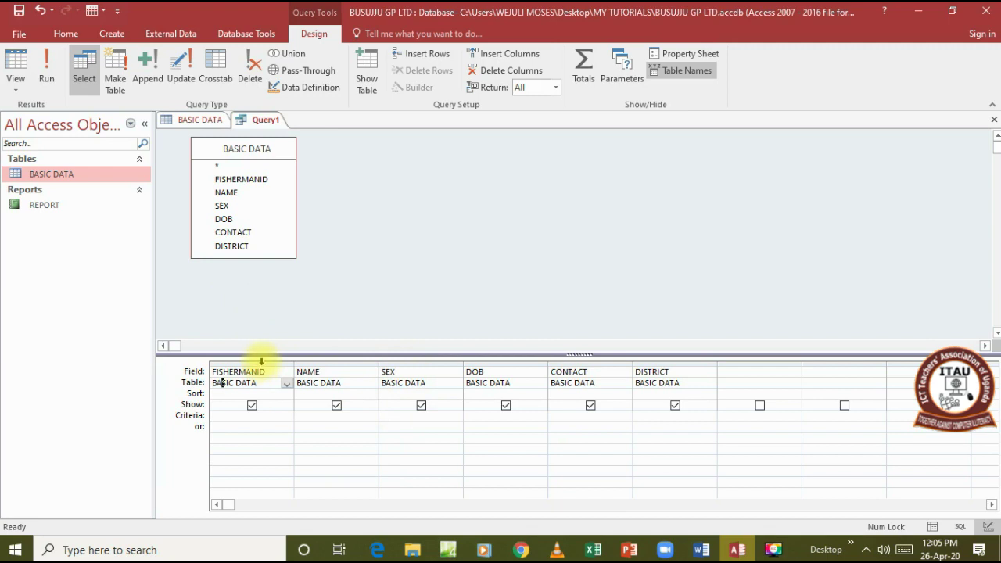
Delete all six grid columns, then re-add only FISHERMANID, DOB and DISTRICT
{"action": "left_click_drag", "start_coordinate": [261, 362], "coordinate": [696, 380]}
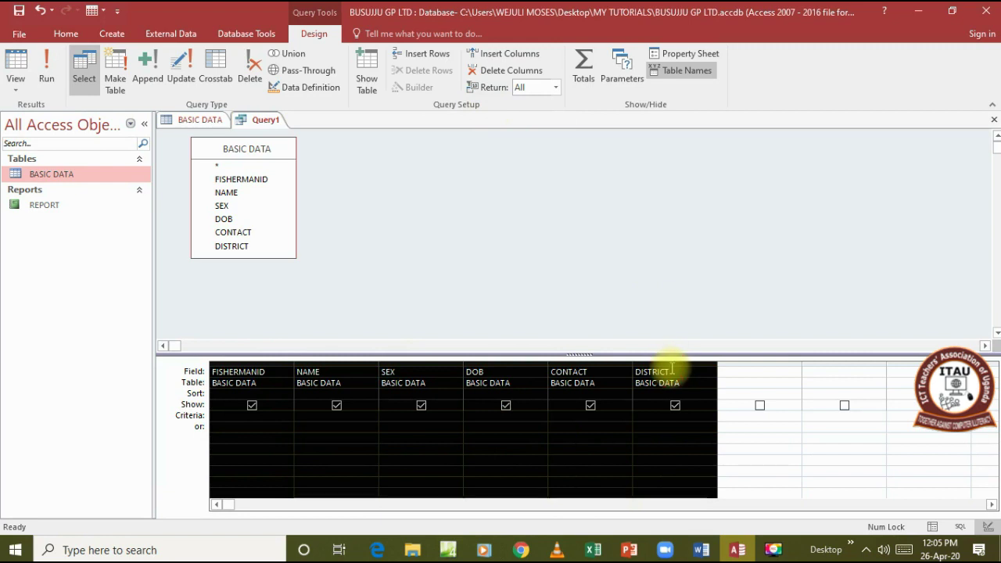
{"action": "left_click", "coordinate": [545, 72]}
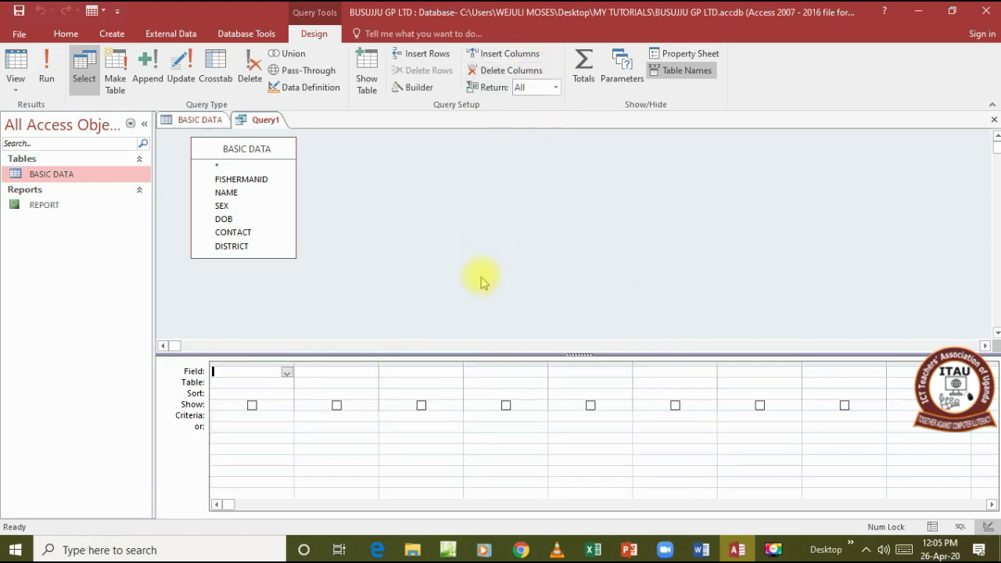
{"action": "double_click", "coordinate": [234, 181]}
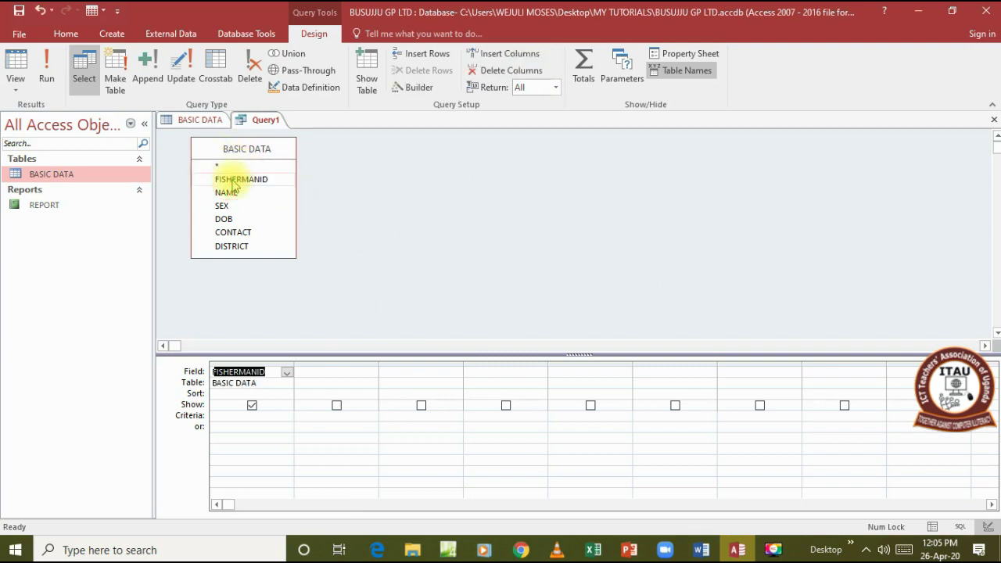
{"action": "left_click", "coordinate": [232, 219]}
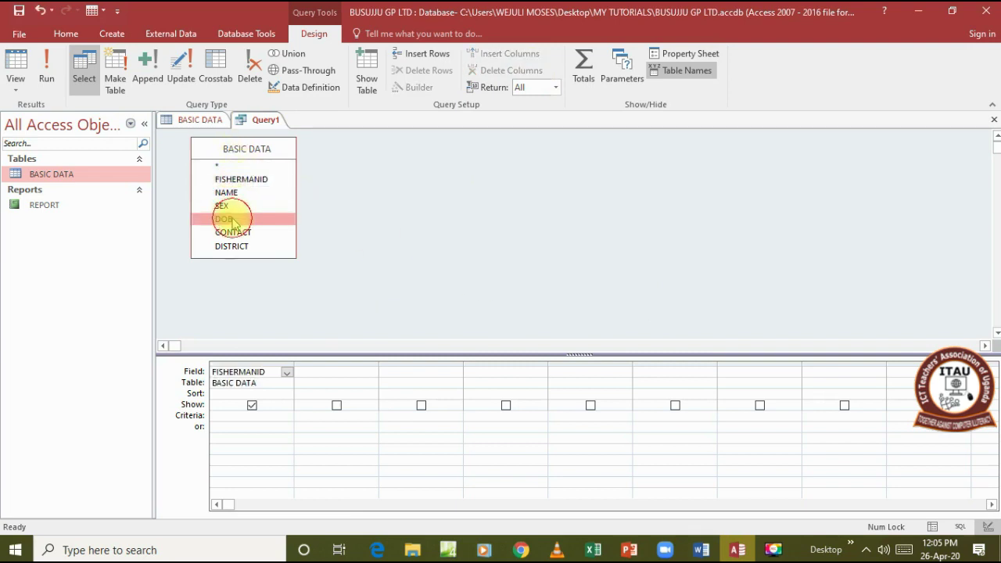
{"action": "double_click", "coordinate": [232, 220]}
{"action": "double_click", "coordinate": [233, 247]}
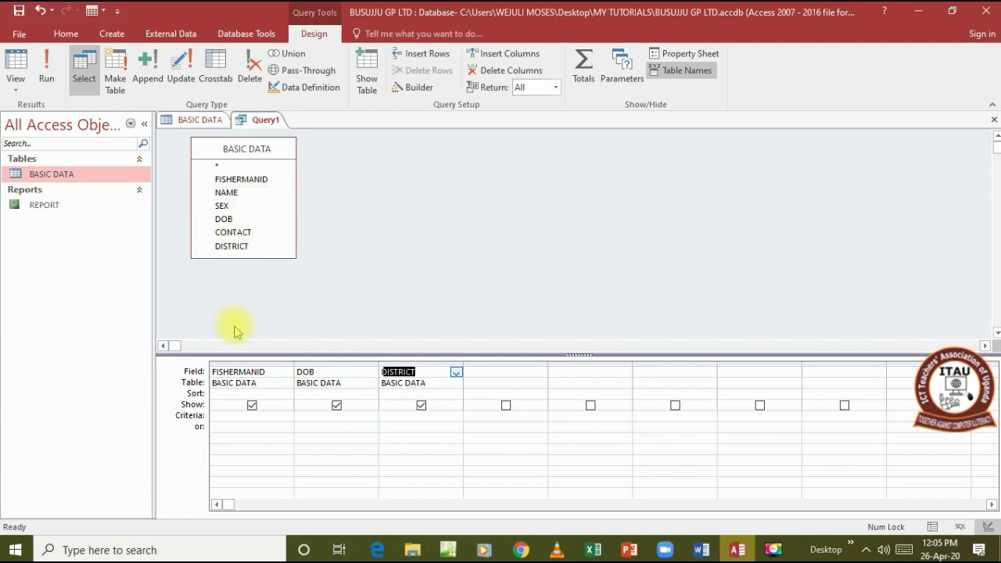
Delete the three columns, then drag all six BASIC DATA fields into the grid at once
{"action": "left_click_drag", "start_coordinate": [240, 364], "coordinate": [394, 385]}
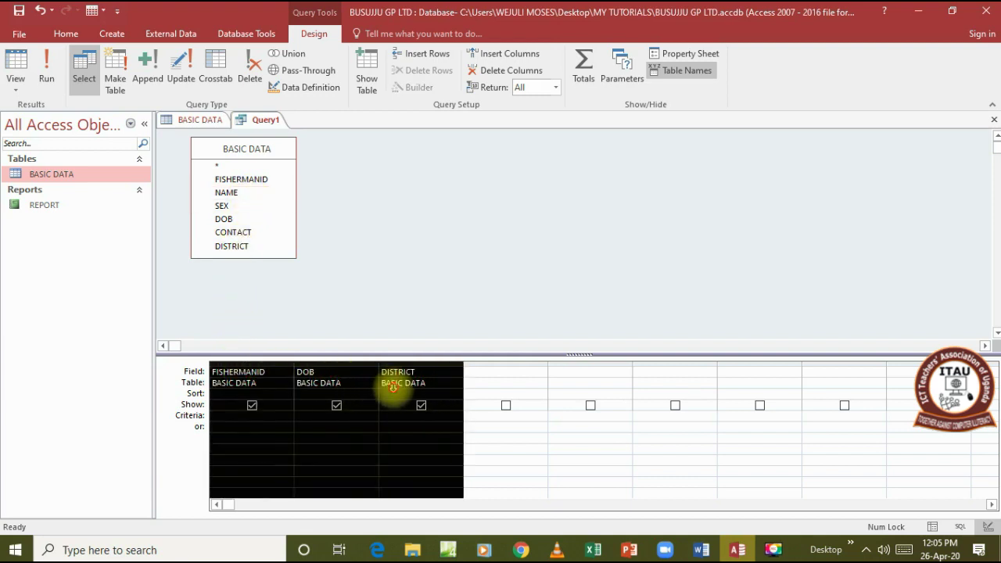
{"action": "left_click", "coordinate": [492, 70]}
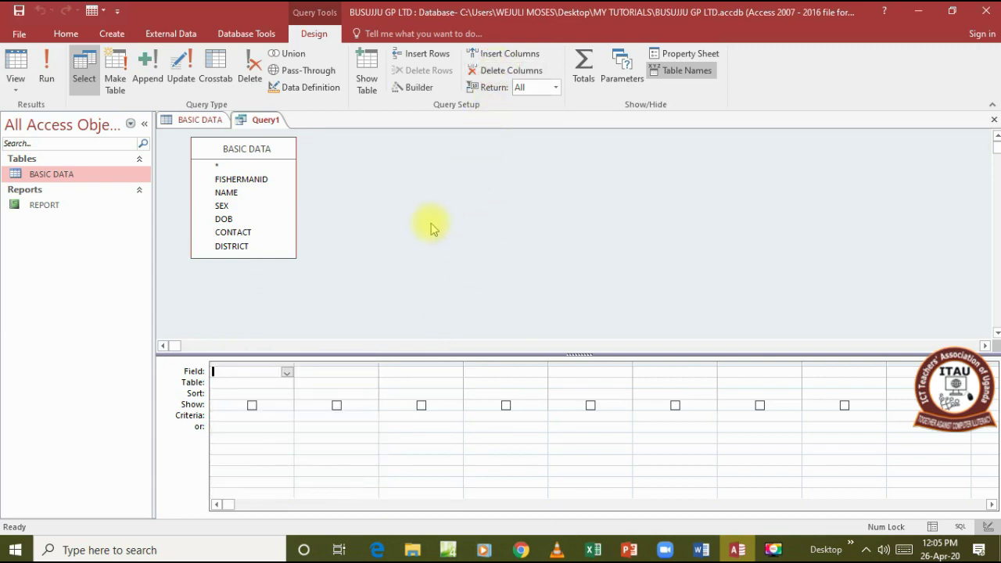
{"action": "double_click", "coordinate": [260, 152]}
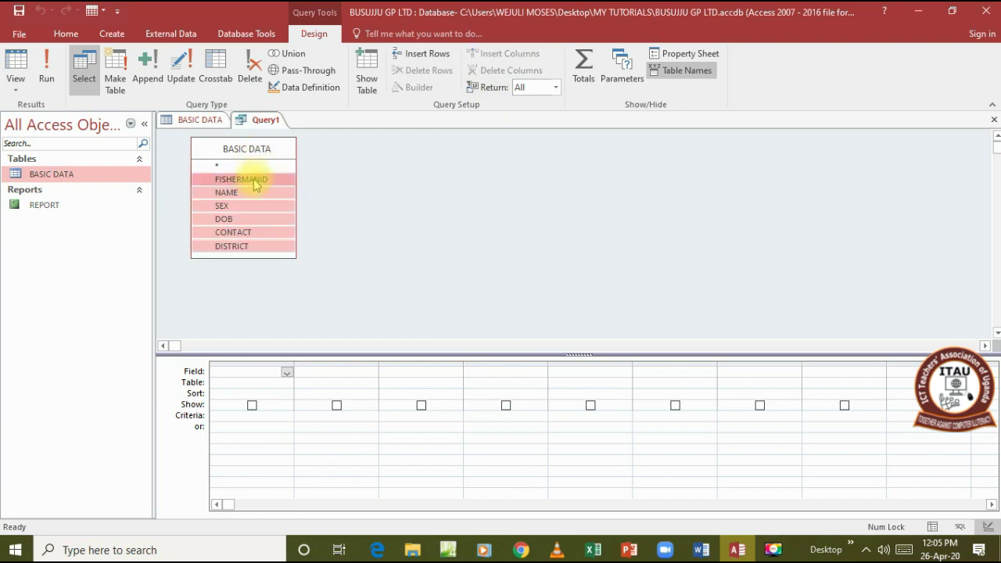
{"action": "left_click_drag", "start_coordinate": [254, 184], "coordinate": [259, 369]}
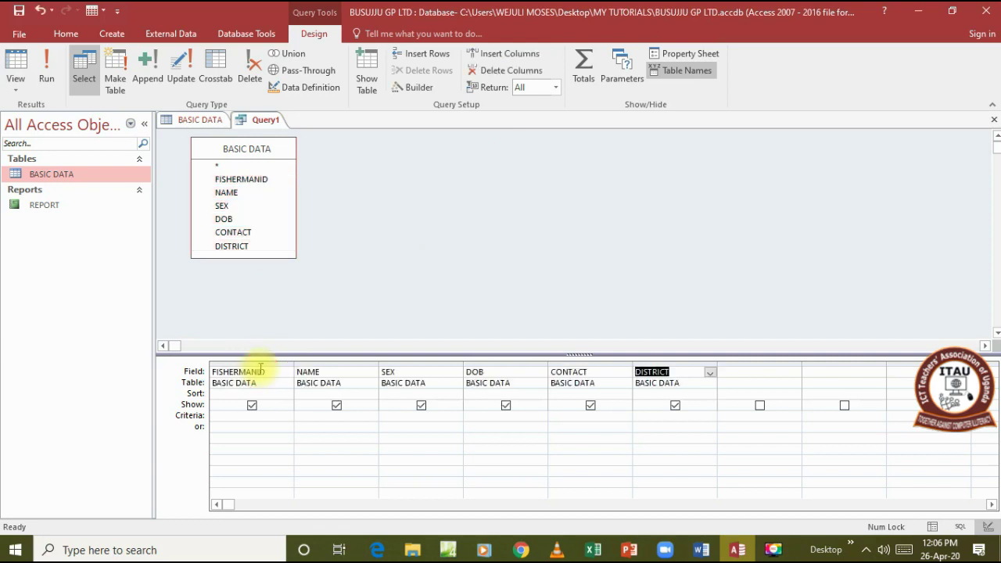